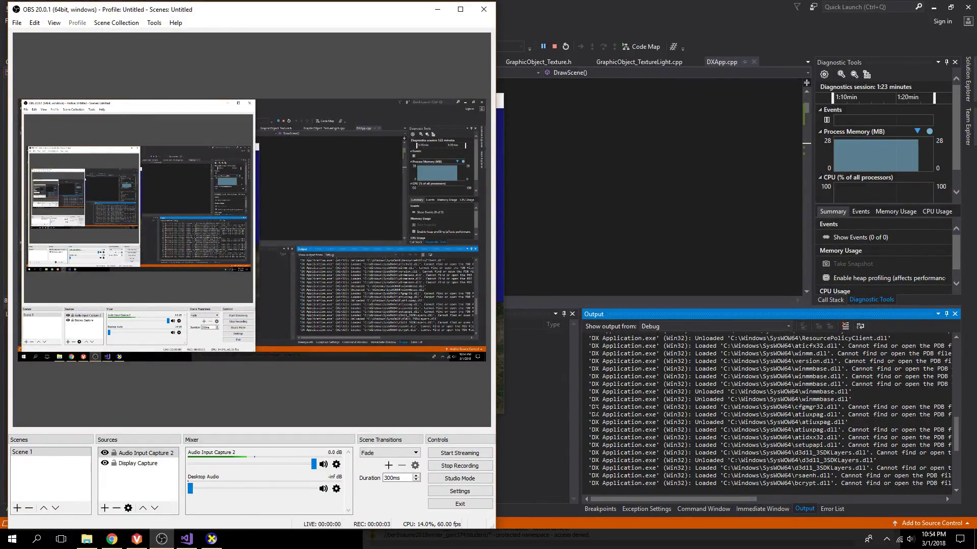
# - Minimize OBS Studio so the running DirectX demo can take the foreground
pyautogui.click(186, 540)
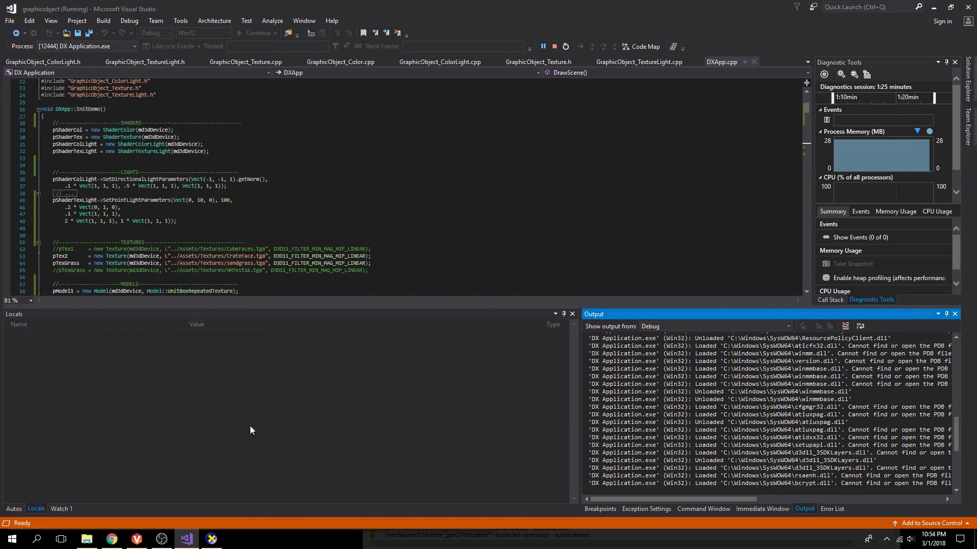
# - Fly the camera around the red cube, green cube and crate pyramid with the movement and turn keys
pyautogui.click(216, 541)
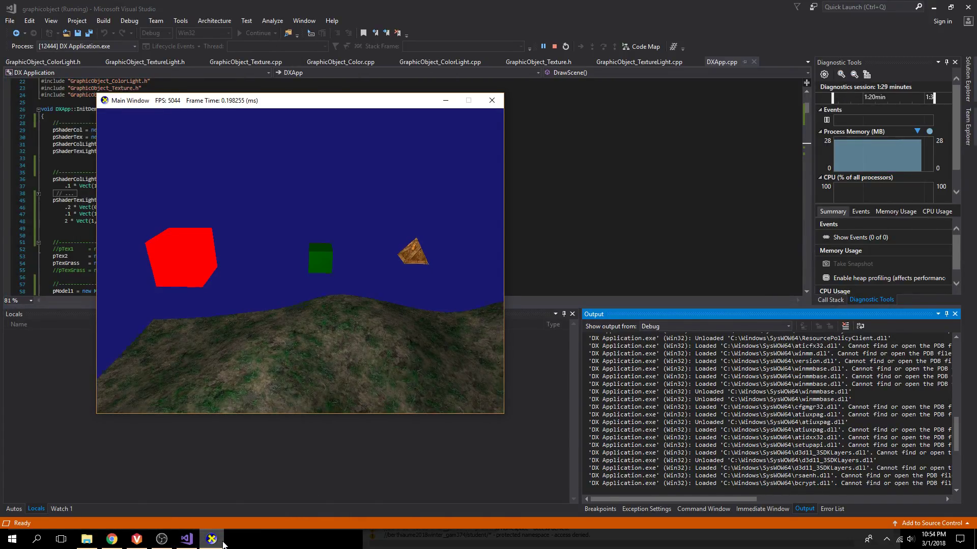
pyautogui.press('w')
pyautogui.press('Right')
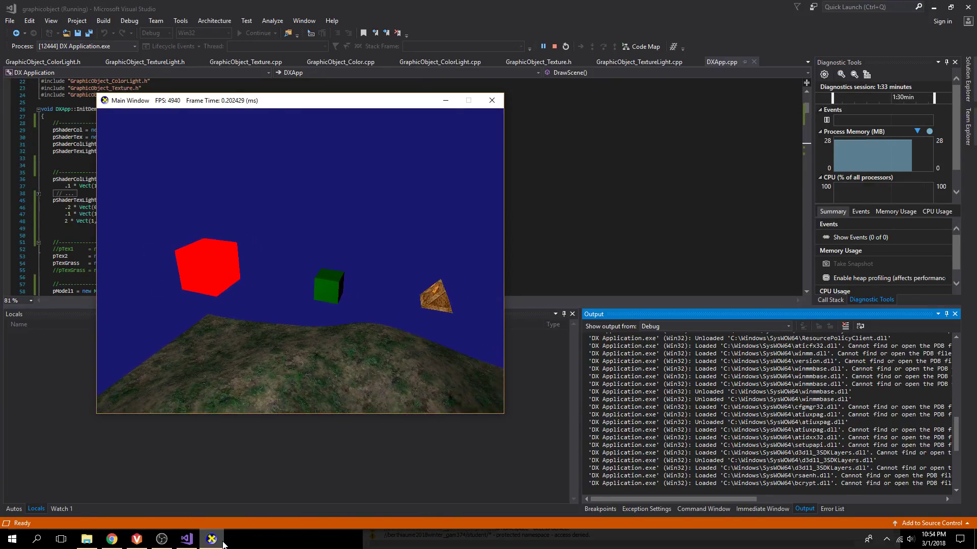
pyautogui.press('w')
pyautogui.press('Left')
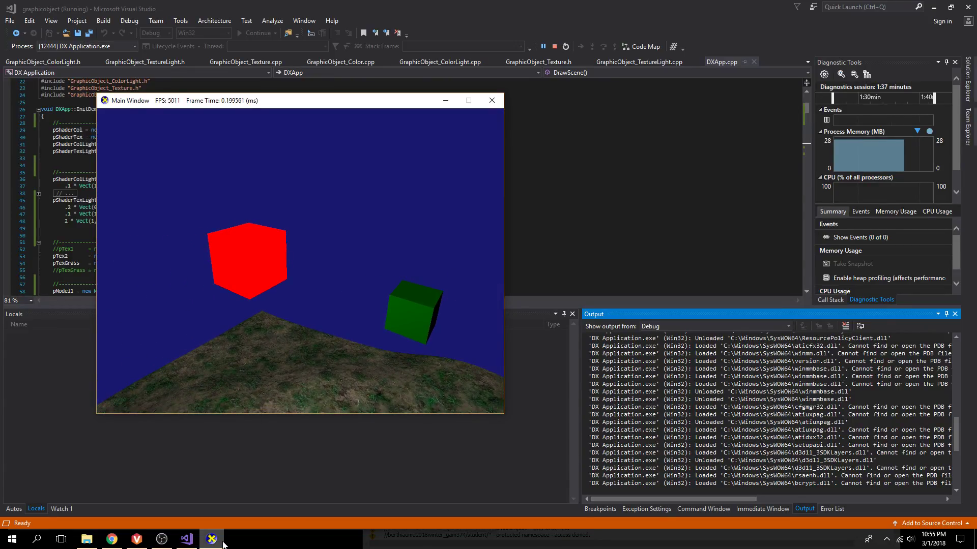
pyautogui.press('Right')
pyautogui.press('Right')
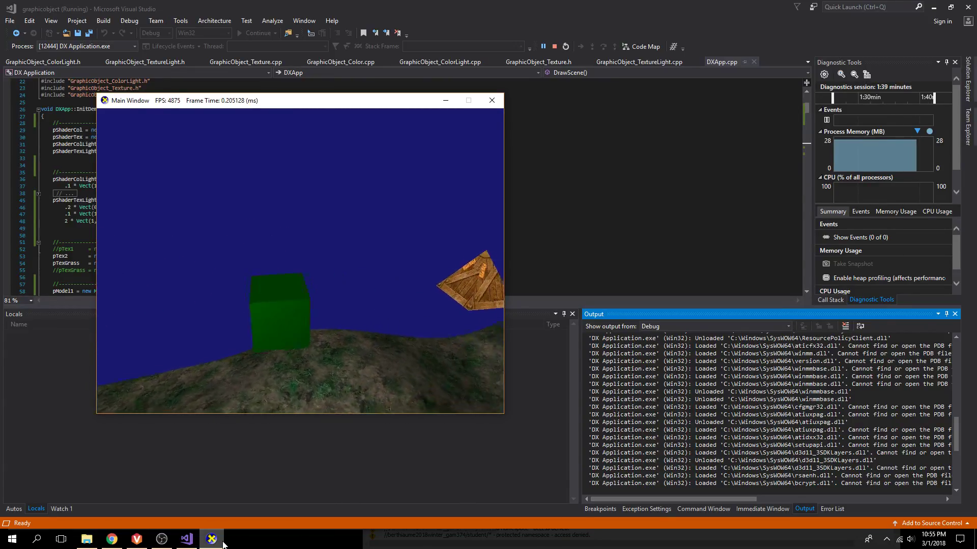
pyautogui.press('Right')
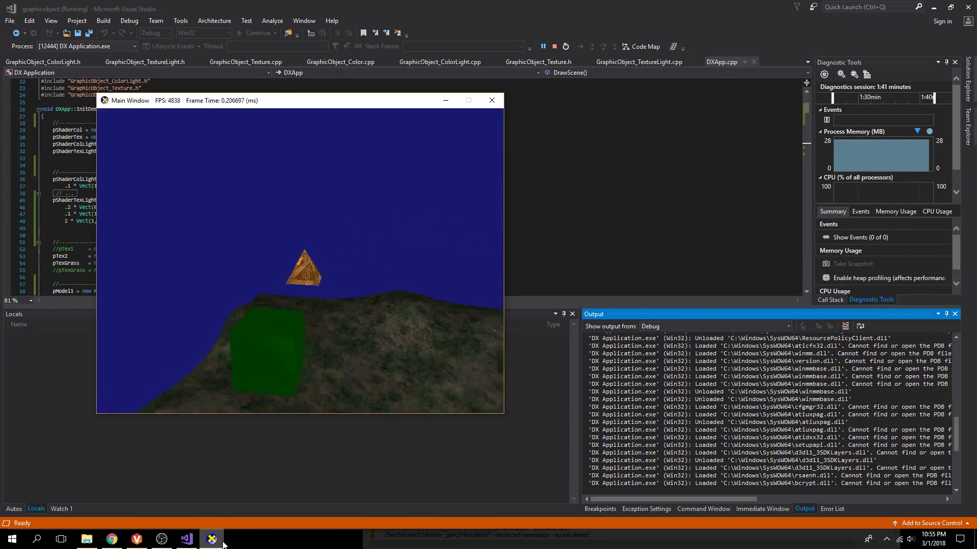
pyautogui.press('Left')
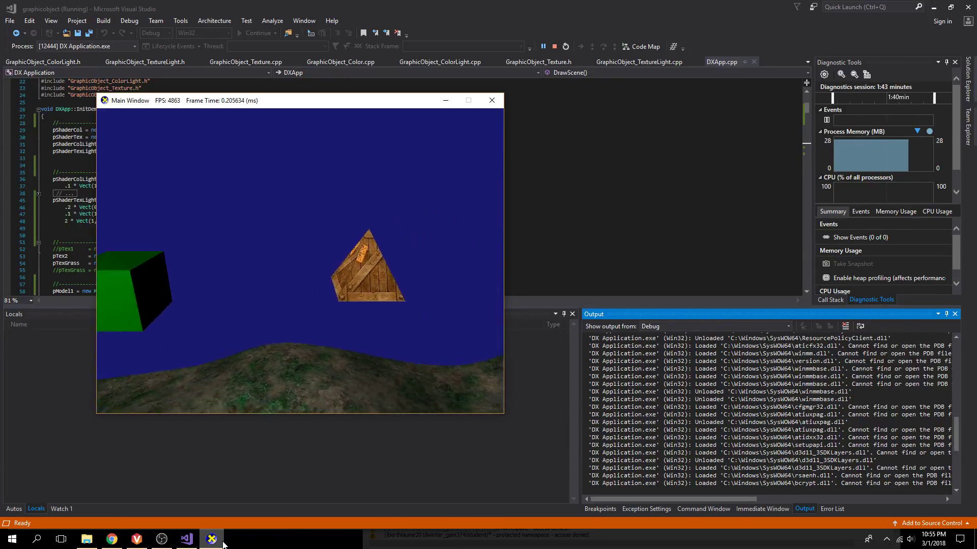
# - Sweep the camera over the hilly terrain back toward the objects, then quit the demo with Escape
pyautogui.press('Down')
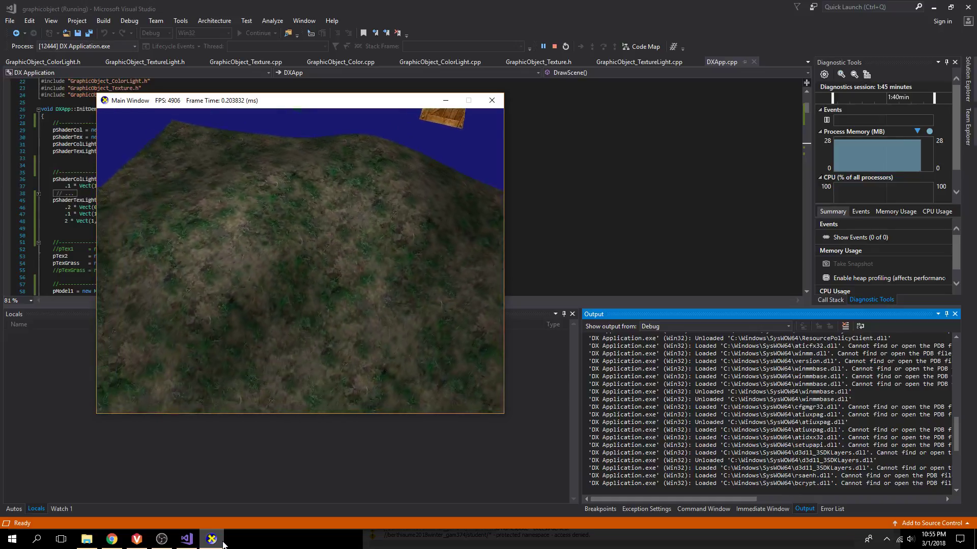
pyautogui.press('Left')
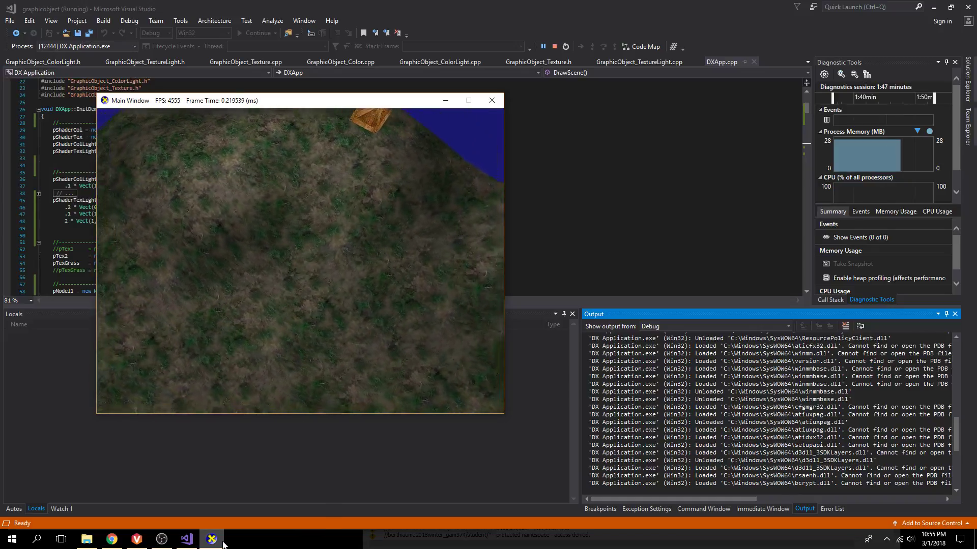
pyautogui.press('Up')
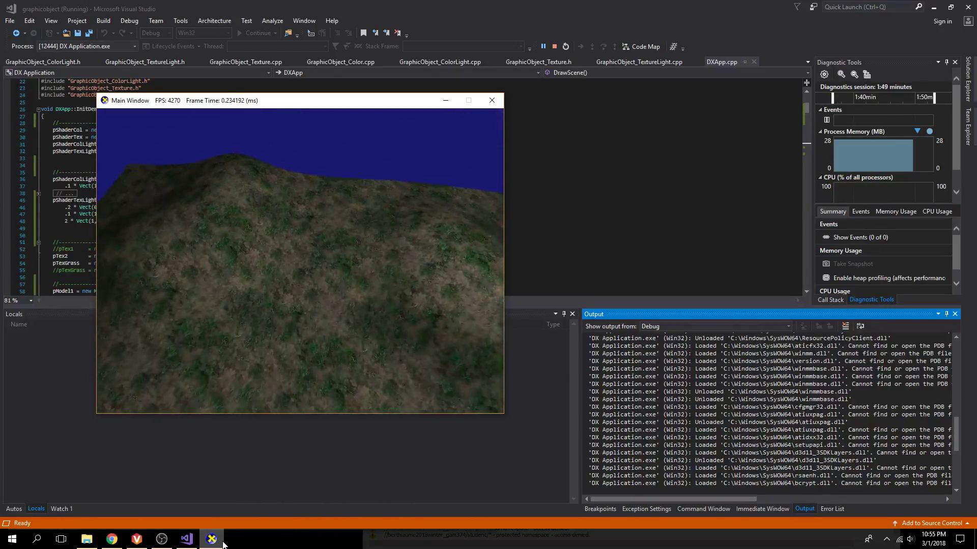
pyautogui.press('Left')
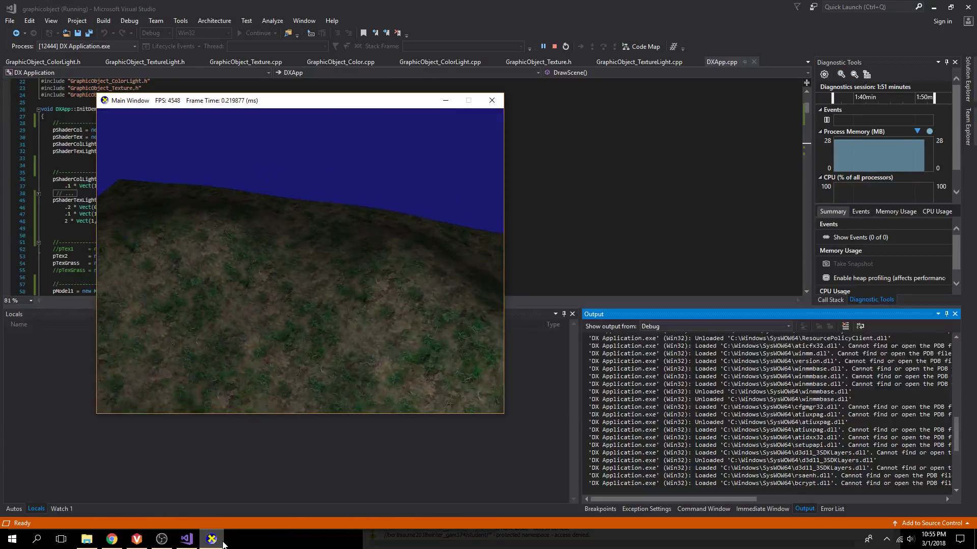
pyautogui.press('Up')
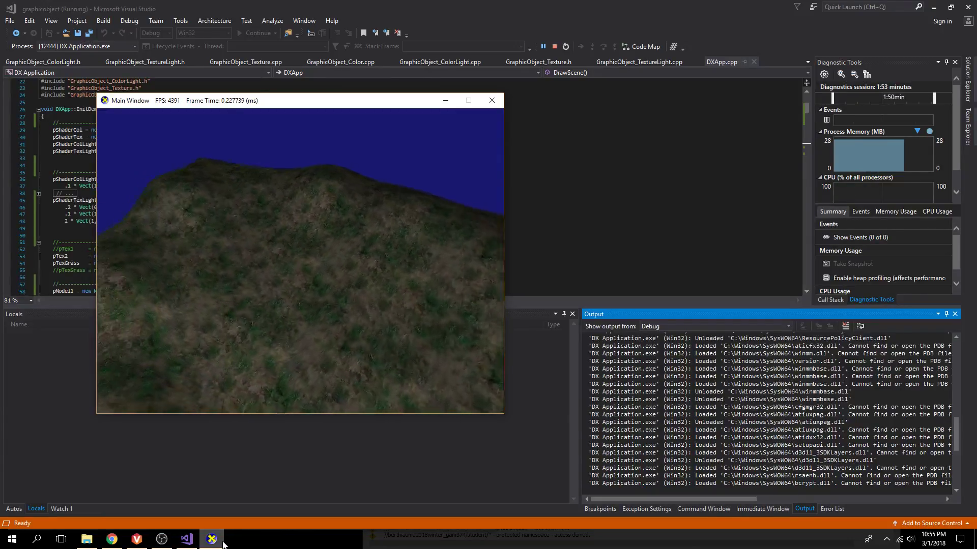
pyautogui.press('Left')
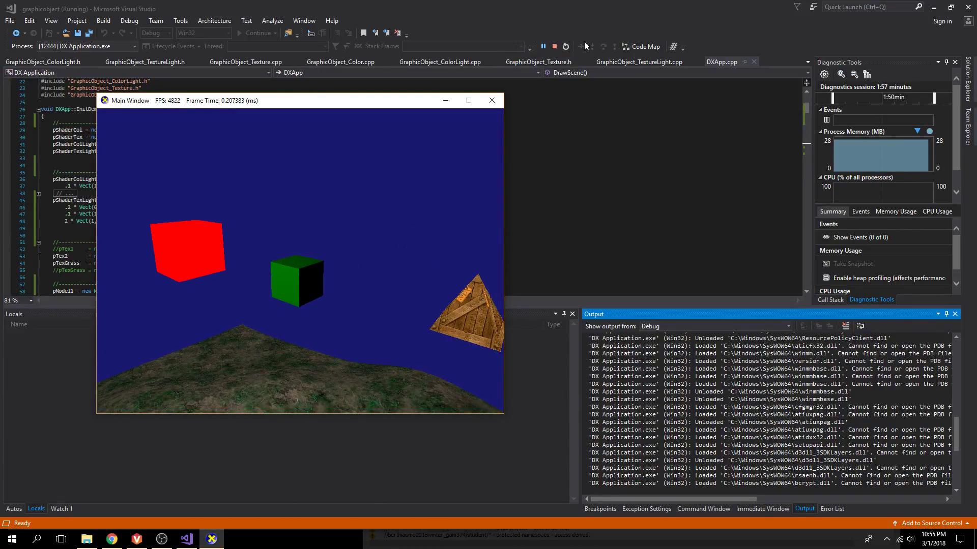
pyautogui.press('Escape')
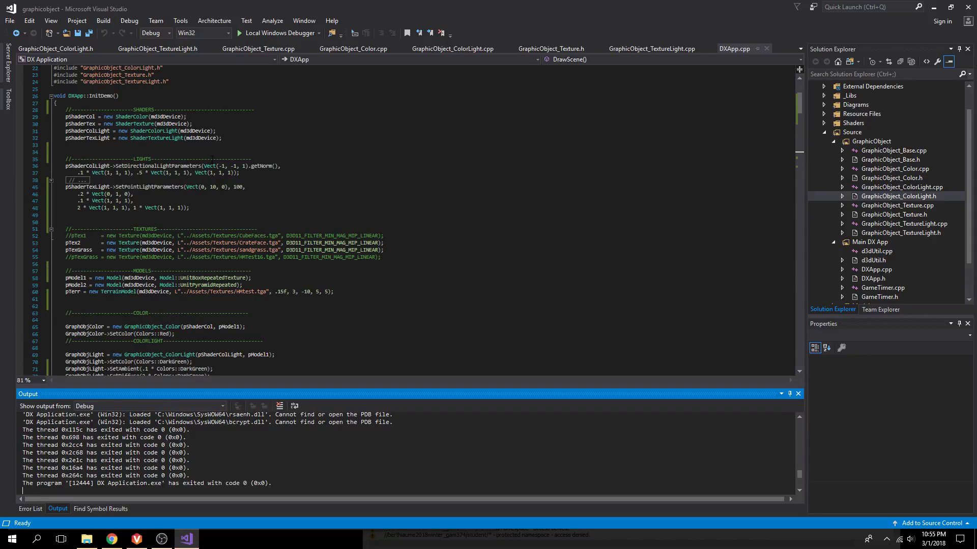
# - Highlight InitDemo's four shader creation lines in DXApp.cpp for review
pyautogui.click(229, 144)
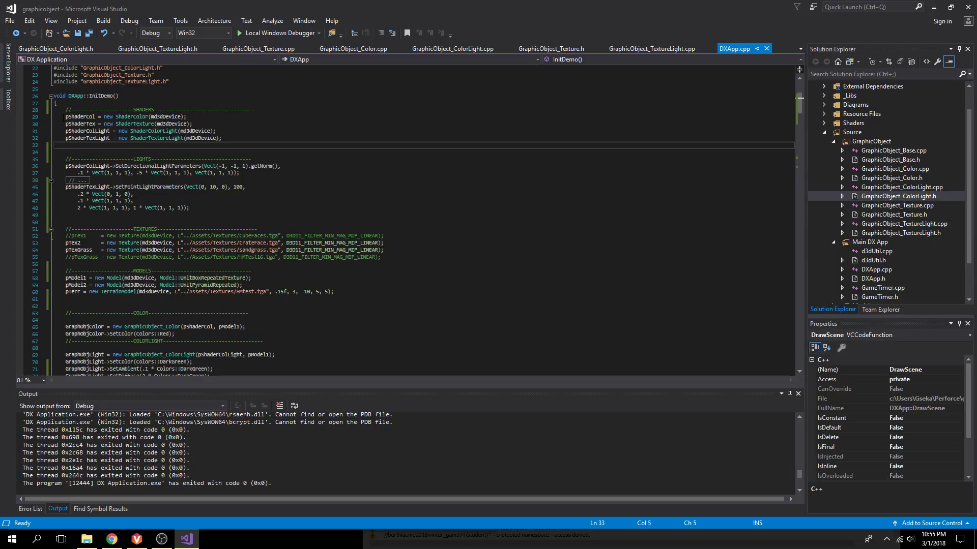
pyautogui.moveTo(64, 117); pyautogui.dragTo(294, 139)
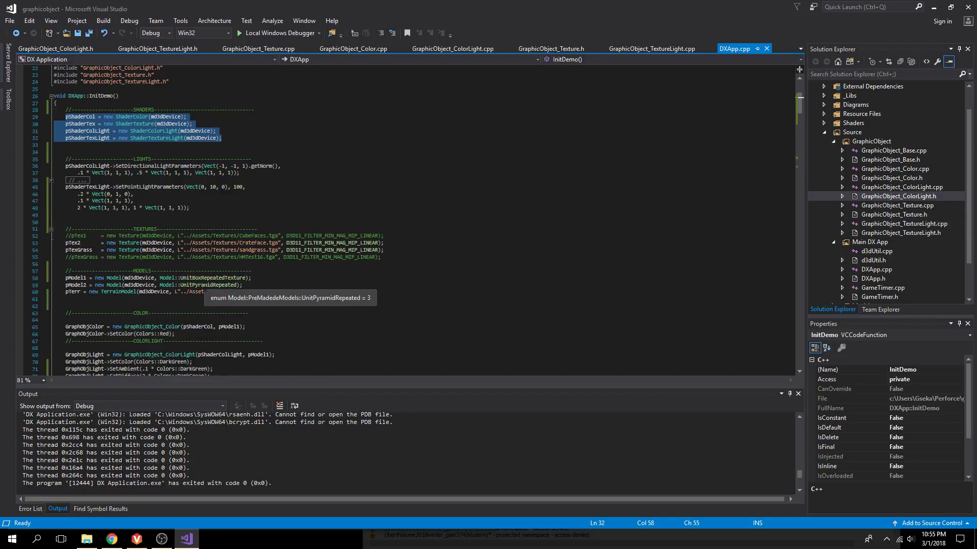
pyautogui.scroll(-4, 212, 280)
pyautogui.scroll(-6, 212, 279)
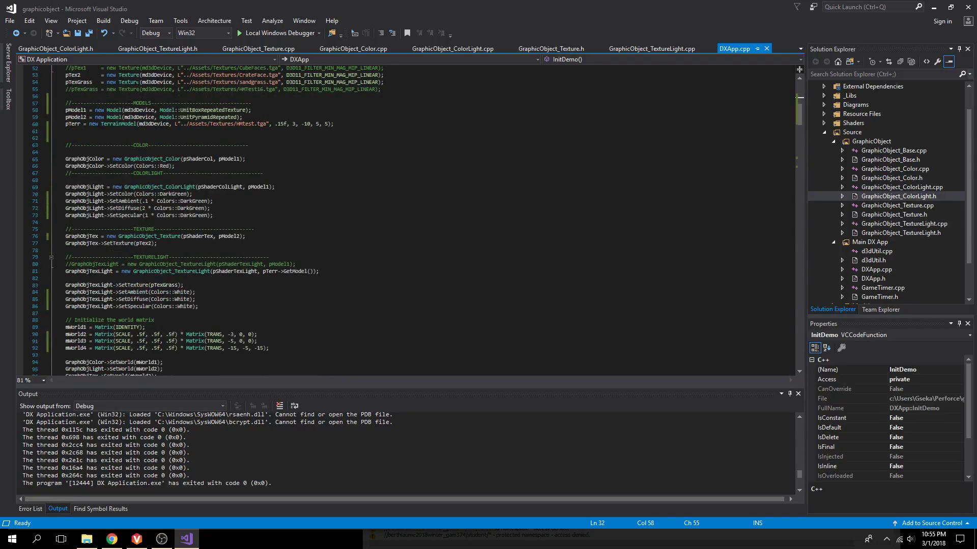
pyautogui.moveTo(55, 139); pyautogui.dragTo(227, 284)
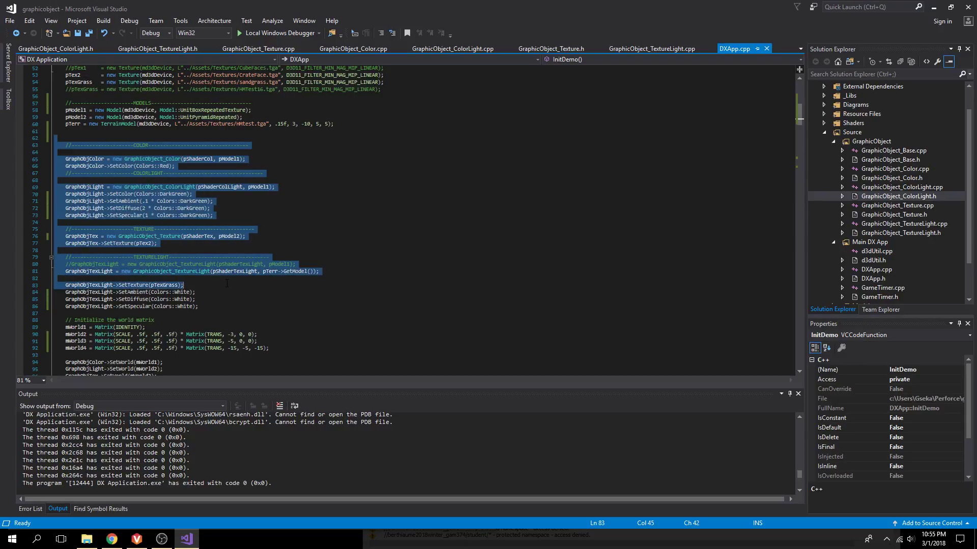
pyautogui.click(346, 192)
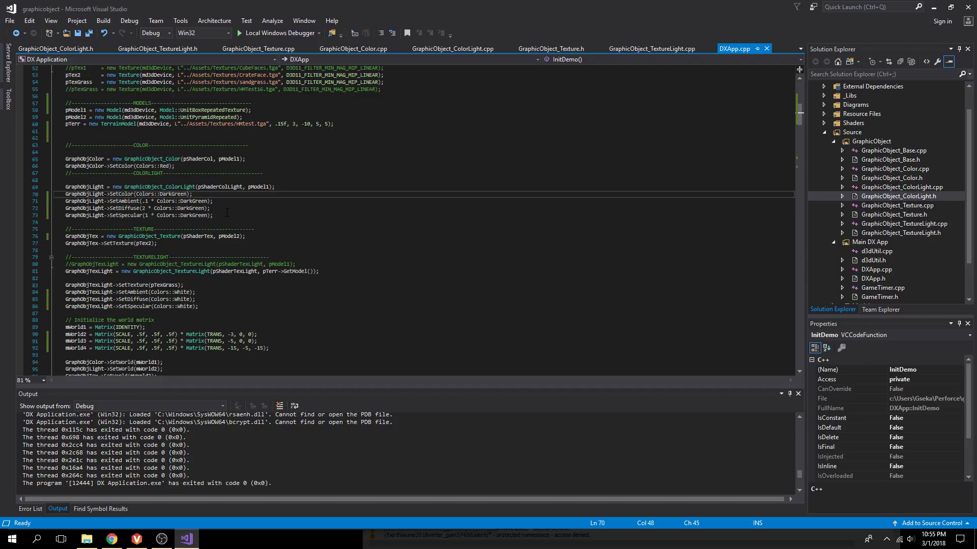
pyautogui.moveTo(227, 216)
pyautogui.mouseDown()
pyautogui.moveTo(55, 194)
pyautogui.moveTo(32, 205)
pyautogui.mouseUp()
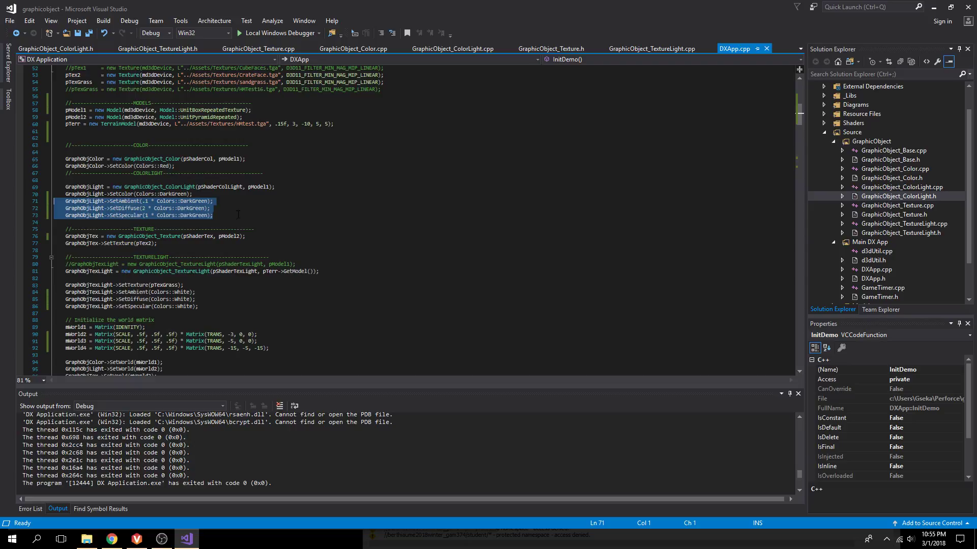
pyautogui.click(211, 207)
pyautogui.scroll(-1, 211, 208)
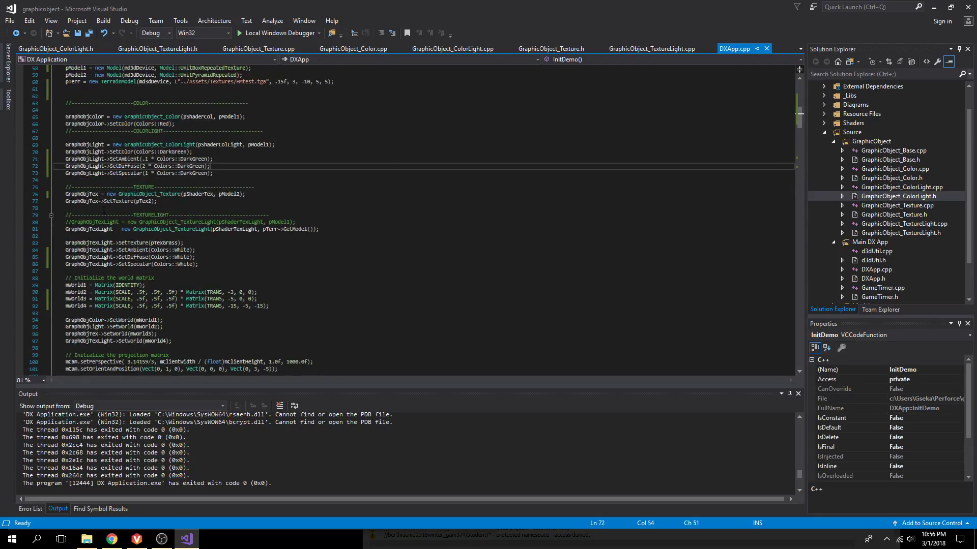
pyautogui.moveTo(159, 202); pyautogui.dragTo(98, 195)
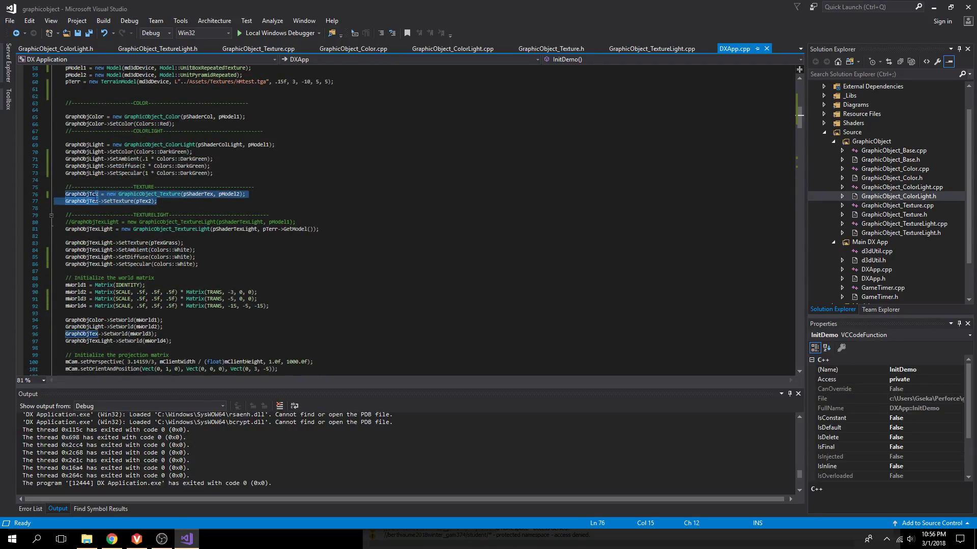
pyautogui.moveTo(89, 229)
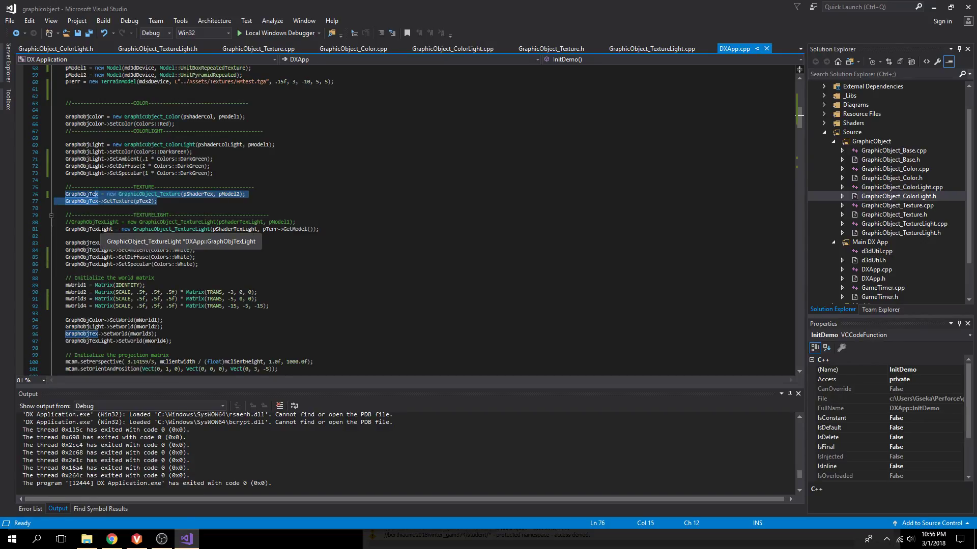
pyautogui.scroll(-1, 154, 229)
pyautogui.press('Down')
pyautogui.press('Down')
pyautogui.press('Down')
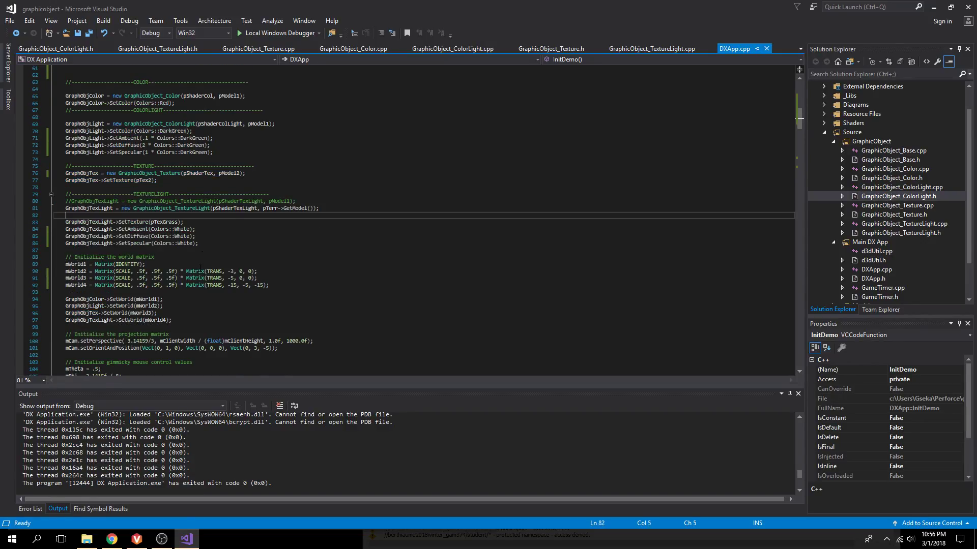
pyautogui.press('Down')
pyautogui.press('Down')
pyautogui.press('Down')
pyautogui.hotkey('shift', 'Up')
pyautogui.hotkey('shift', 'Up')
pyautogui.hotkey('shift', 'Up')
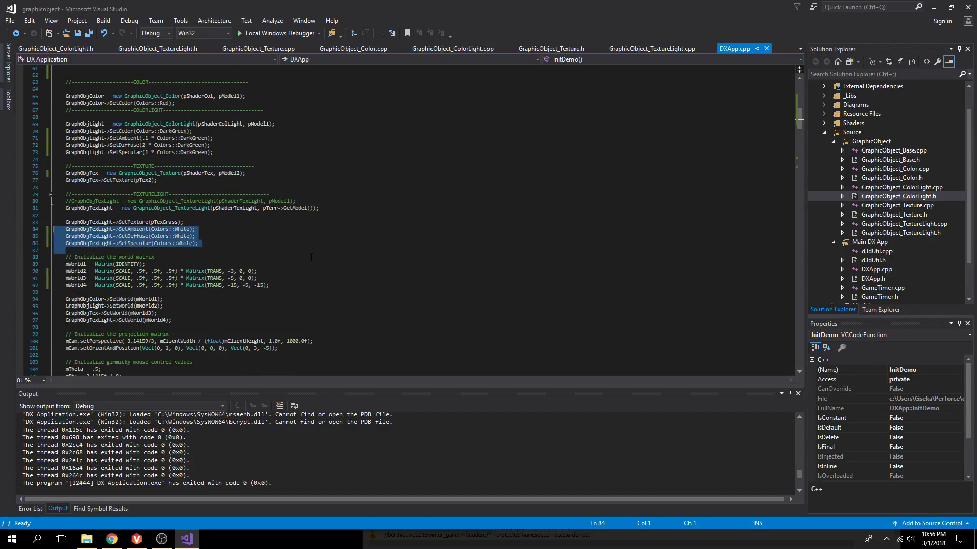
pyautogui.click(312, 258)
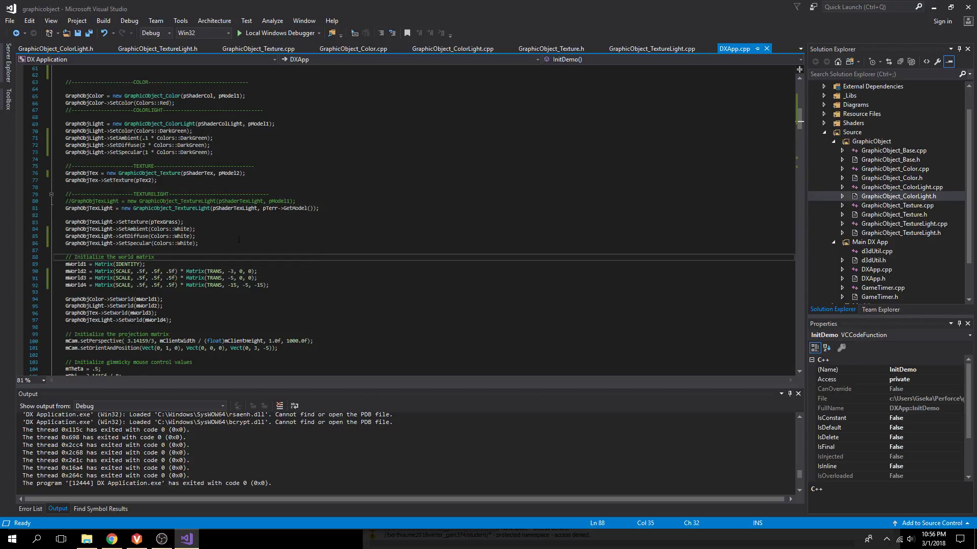
pyautogui.scroll(1, 239, 241)
pyautogui.scroll(1, 239, 240)
pyautogui.scroll(1, 240, 240)
pyautogui.scroll(1, 238, 241)
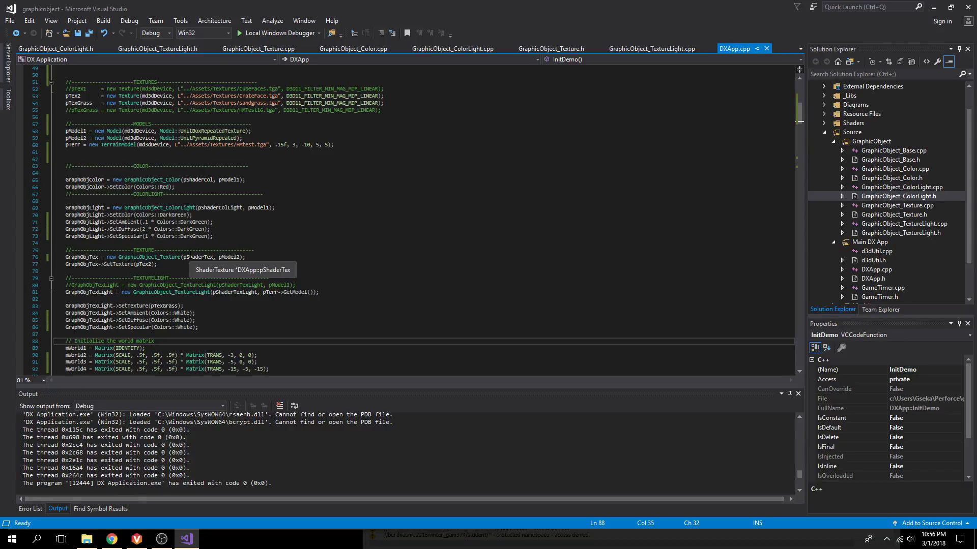
pyautogui.scroll(9, 239, 241)
pyautogui.scroll(1, 238, 241)
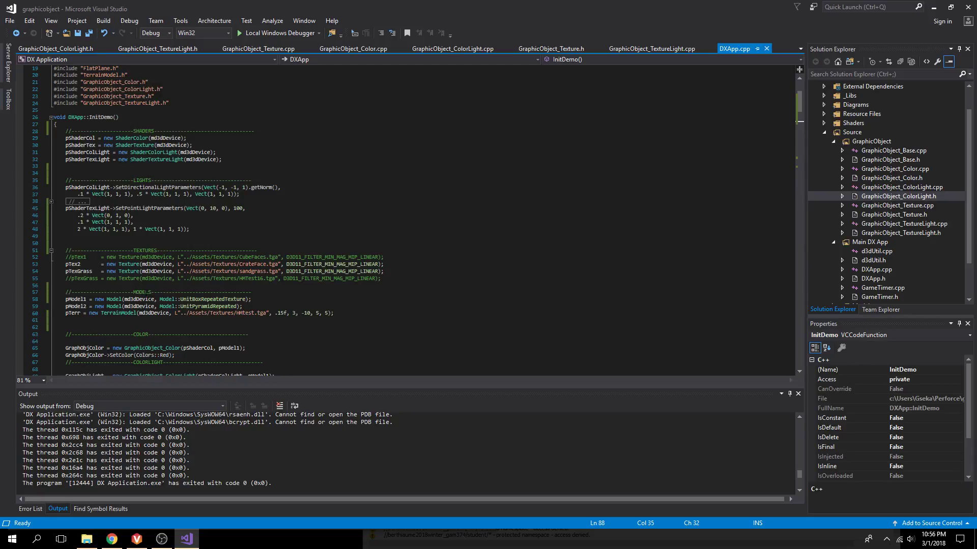
pyautogui.scroll(-4, 239, 240)
pyautogui.scroll(-1, 239, 240)
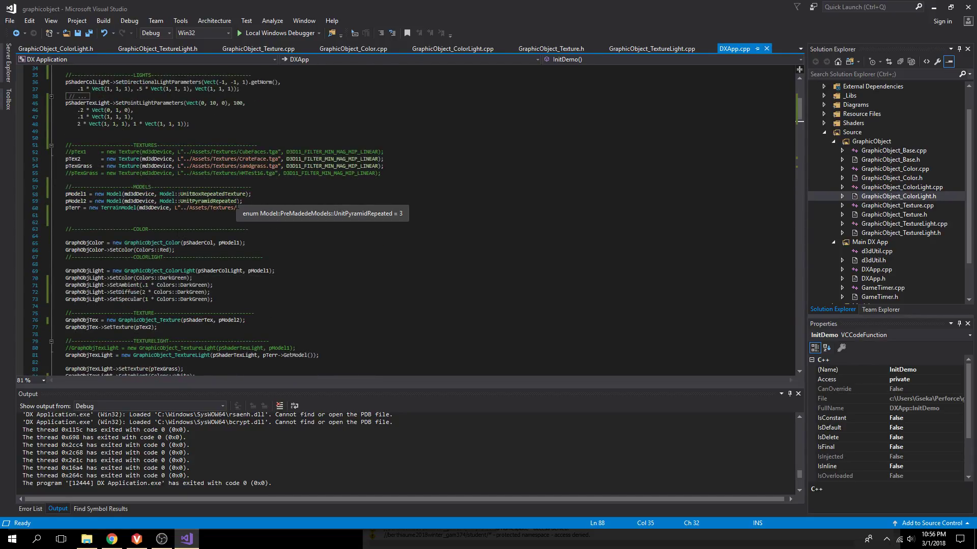
pyautogui.scroll(-5, 238, 207)
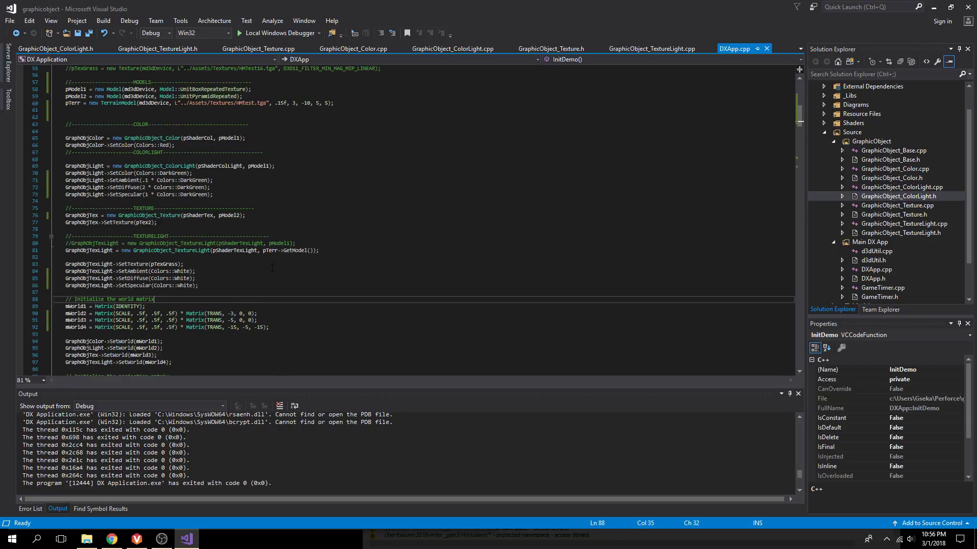
pyautogui.scroll(-4, 271, 267)
pyautogui.scroll(-6, 193, 264)
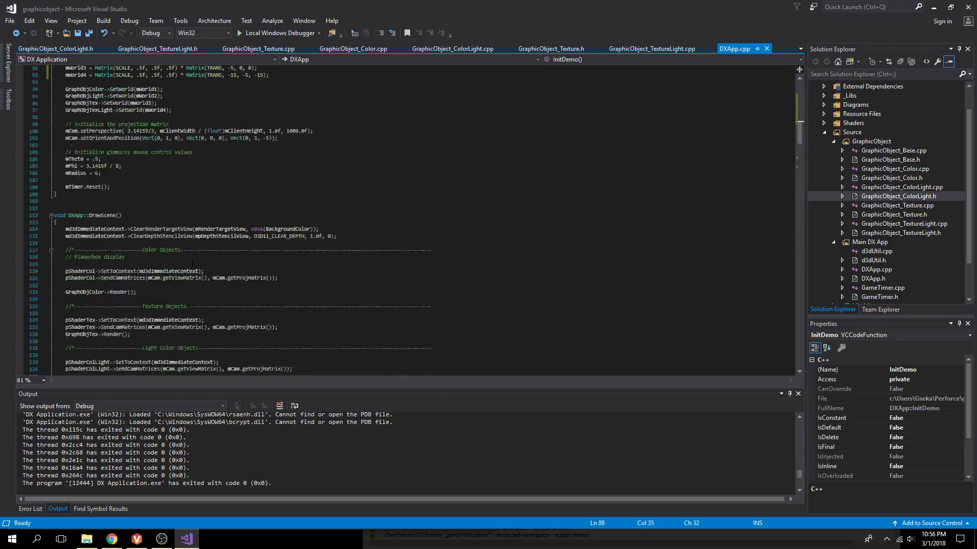
pyautogui.scroll(-6, 193, 264)
pyautogui.scroll(-1, 239, 222)
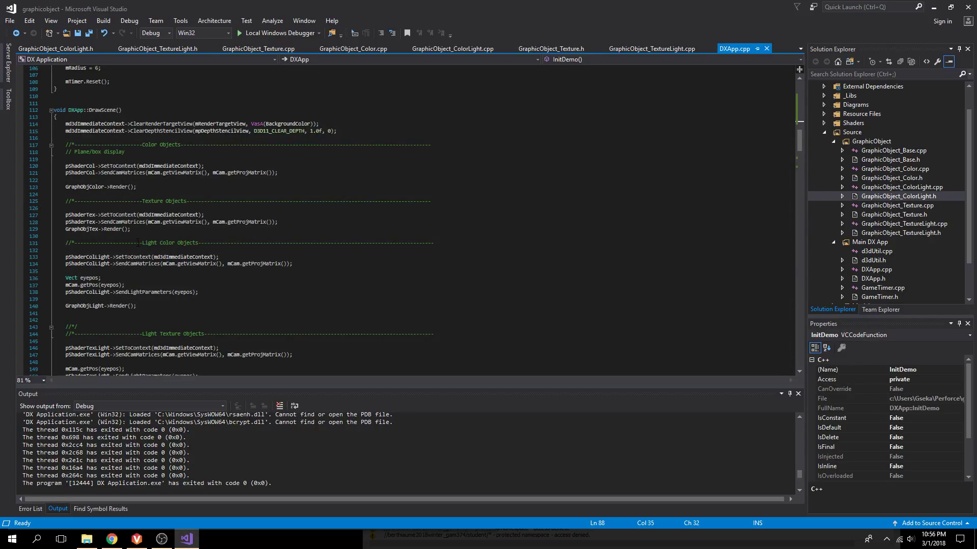
pyautogui.rightClick(112, 230)
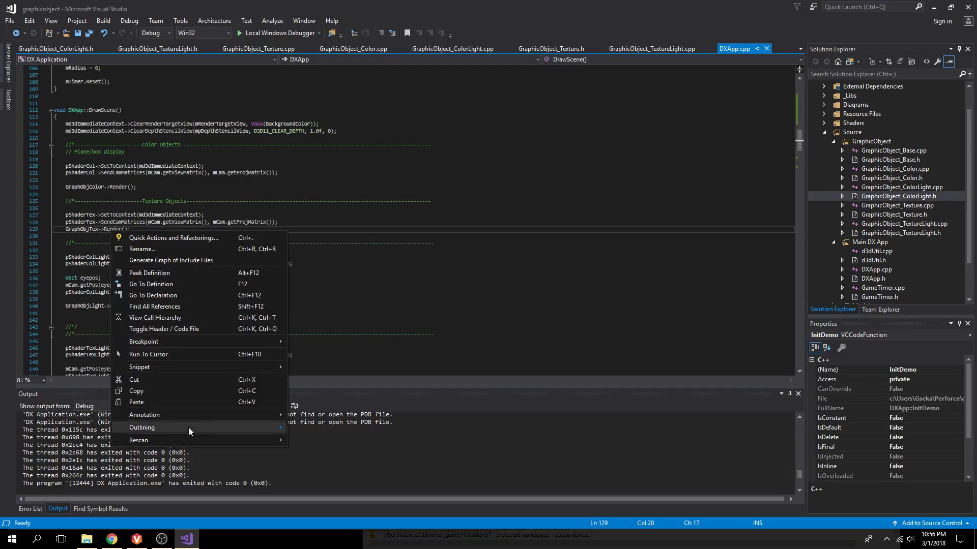
pyautogui.click(182, 284)
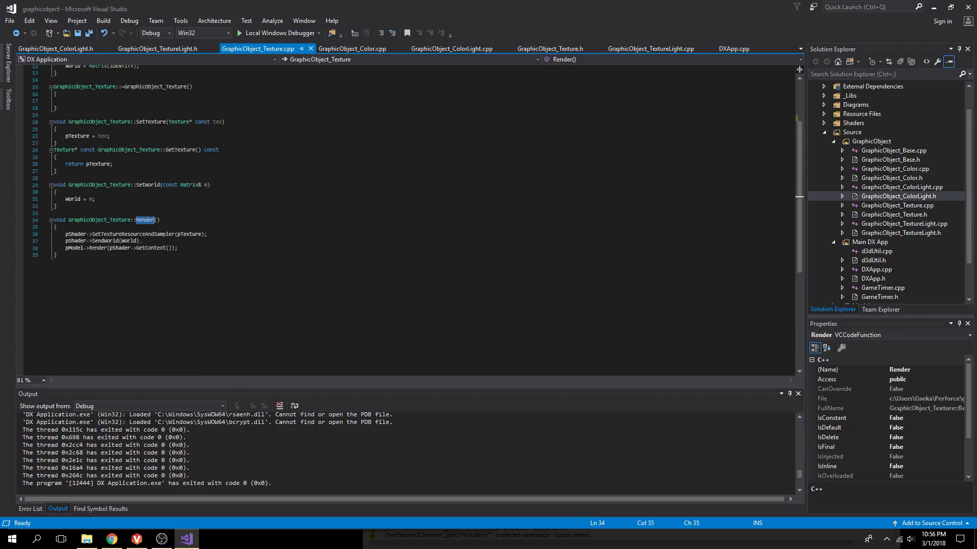
pyautogui.click(115, 234)
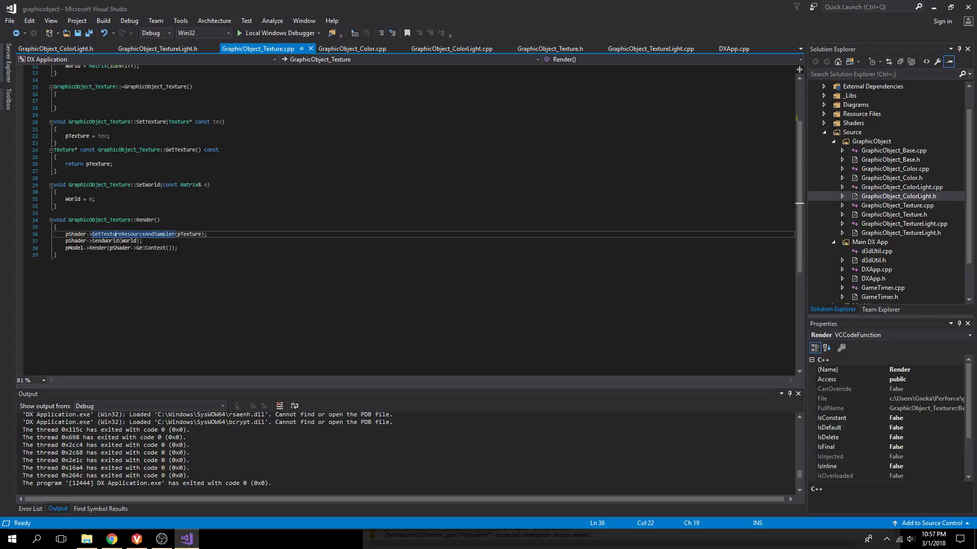
pyautogui.scroll(-1, 128, 257)
pyautogui.scroll(4, 129, 258)
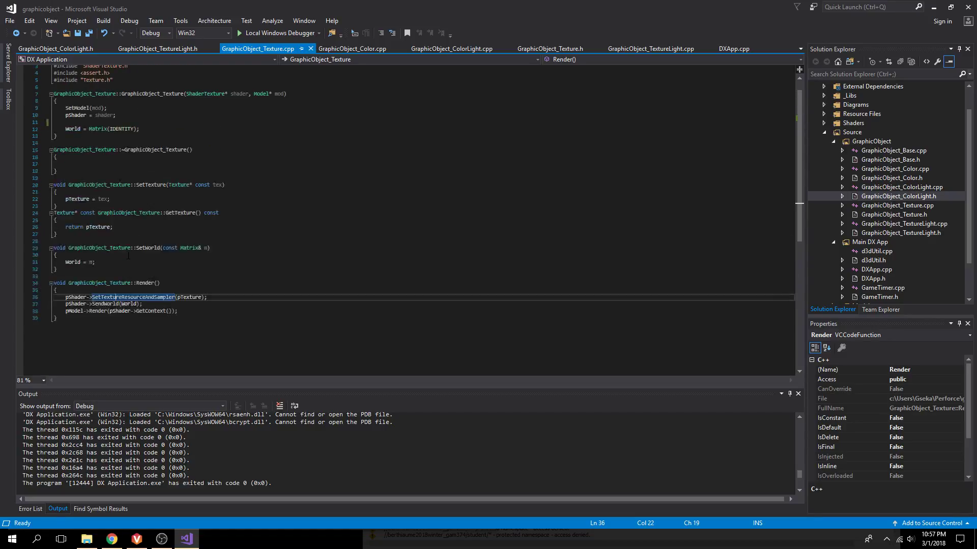
pyautogui.click(729, 48)
# - Raise the context menu on GraphObjLight->Render() in DrawScene's Light Color Objects block
pyautogui.click(153, 271)
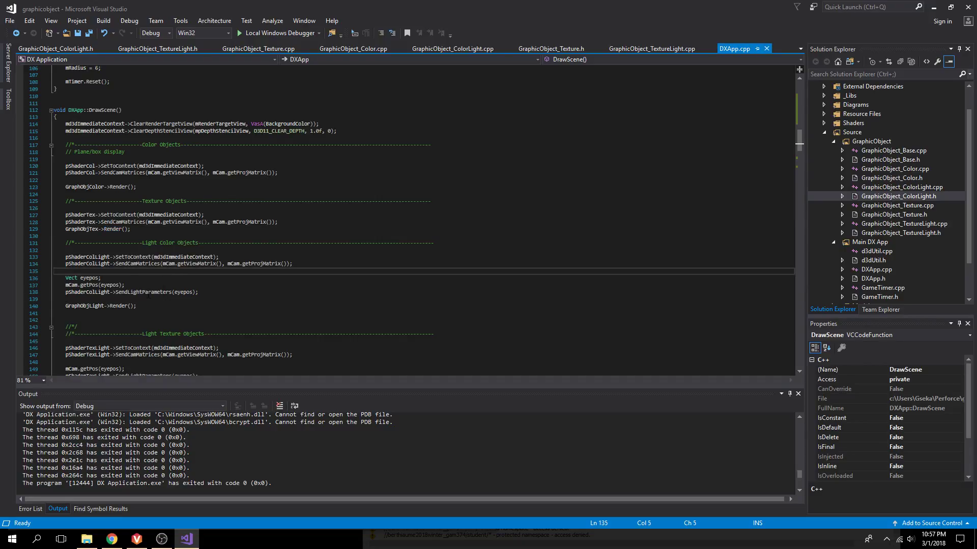
pyautogui.scroll(-2, 145, 267)
pyautogui.click(142, 264)
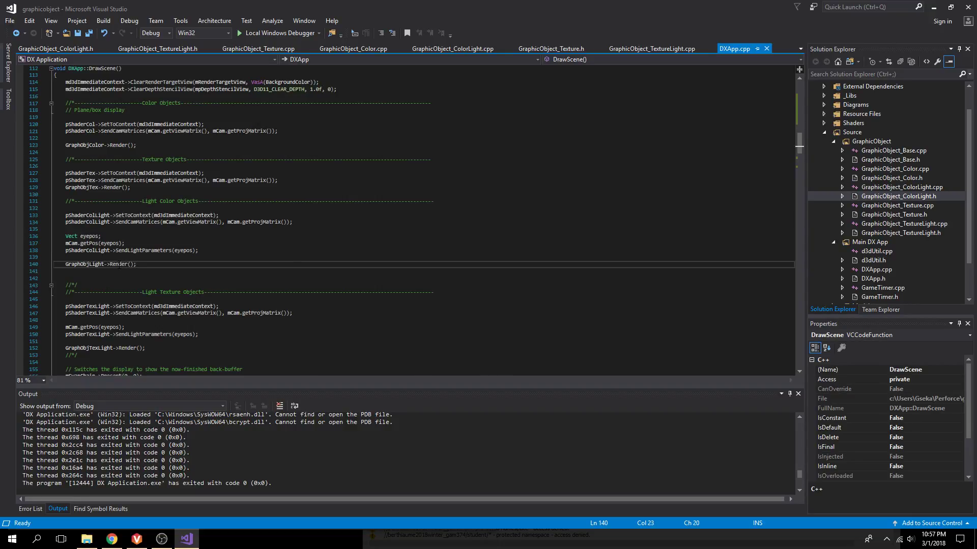
pyautogui.rightClick(120, 264)
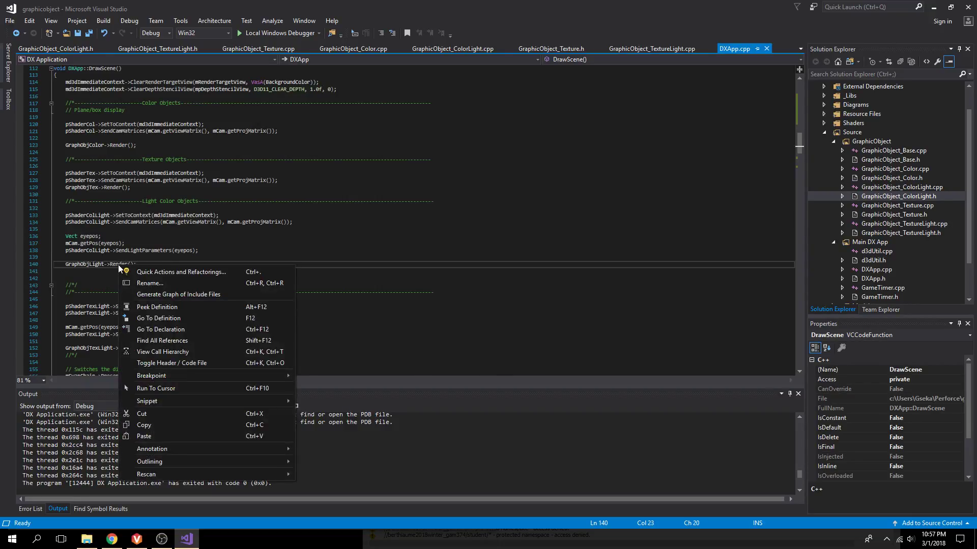
# - Jump to GraphicObject_ColorLight::Render and highlight its SendWorldAndMaterial call lines
pyautogui.click(176, 320)
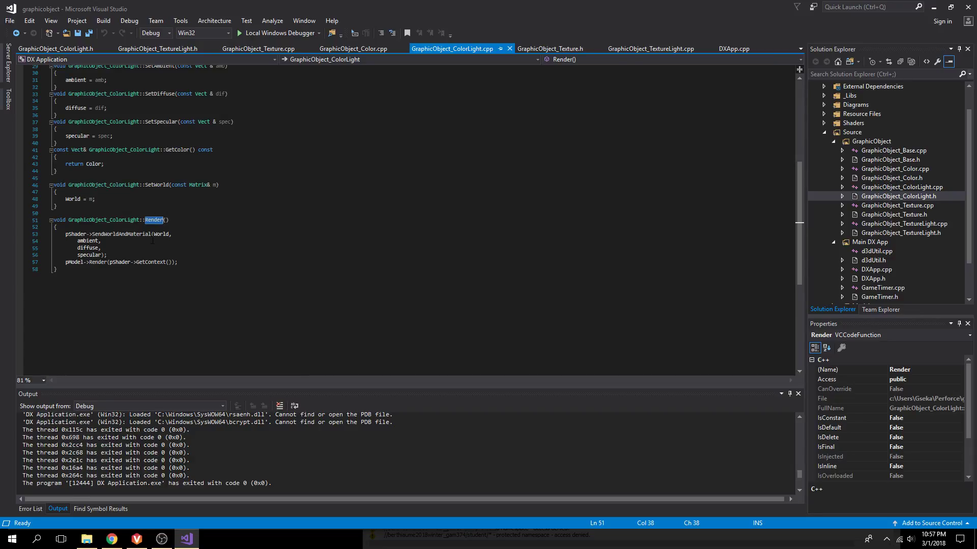
pyautogui.moveTo(120, 253); pyautogui.dragTo(61, 234)
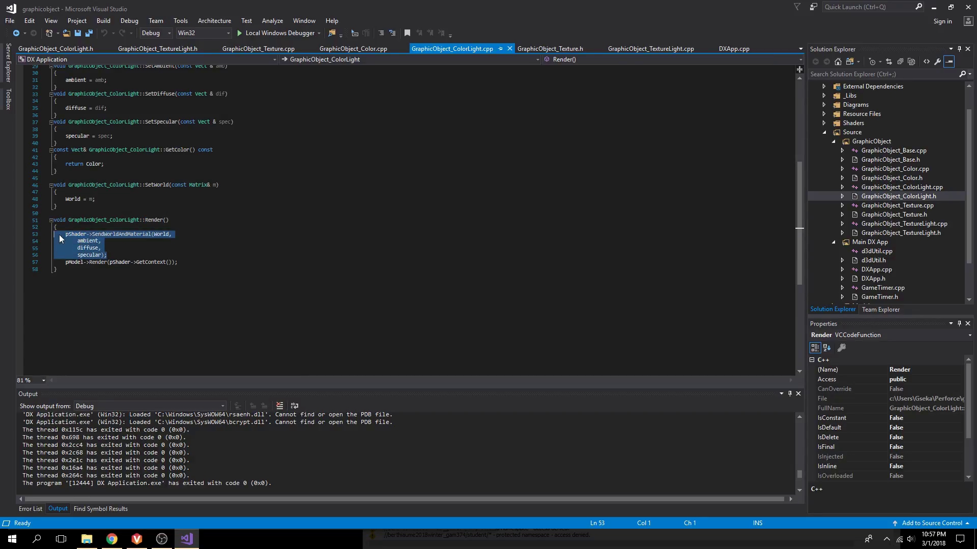
pyautogui.click(256, 271)
pyautogui.scroll(2, 248, 268)
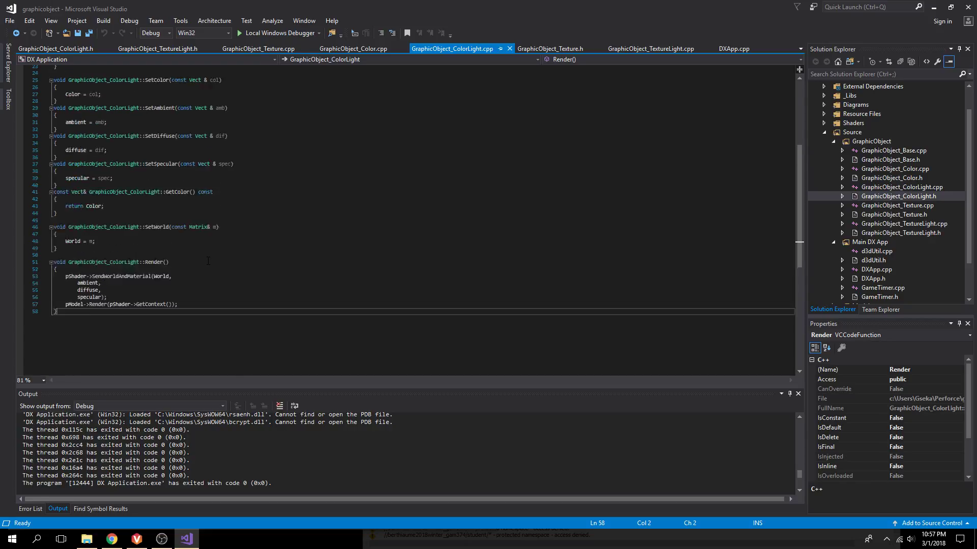
pyautogui.scroll(2, 208, 262)
pyautogui.scroll(3, 208, 262)
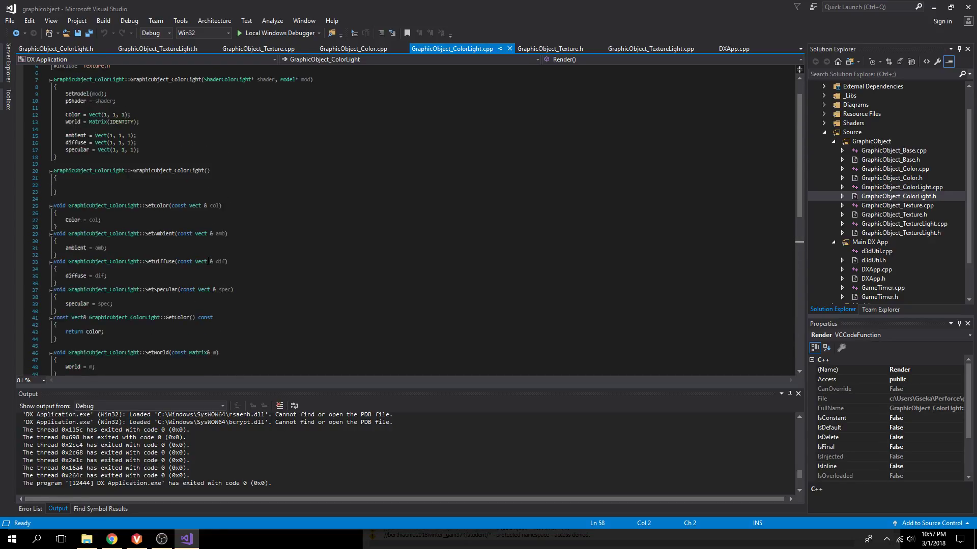
pyautogui.scroll(-3, 208, 261)
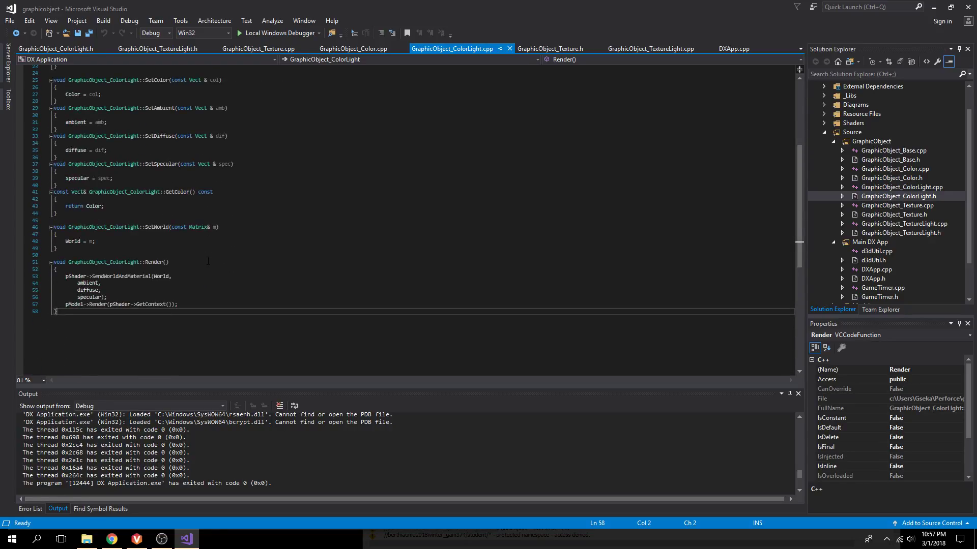
# - Return to DrawScene in DXApp.cpp and raise the context menu on GraphObjTexLight->Render()
pyautogui.click(736, 48)
pyautogui.scroll(-2, 445, 170)
pyautogui.scroll(-2, 209, 257)
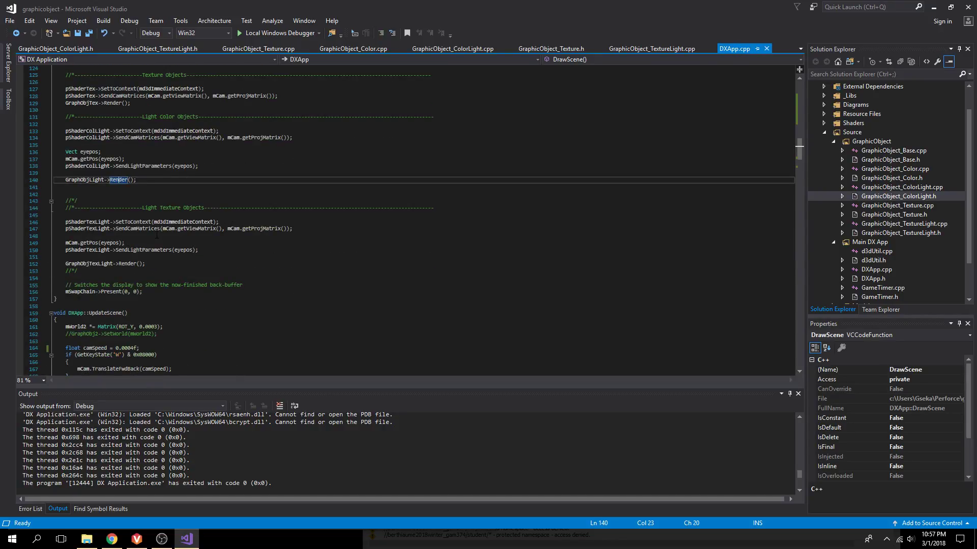
pyautogui.click(124, 263)
pyautogui.rightClick(125, 263)
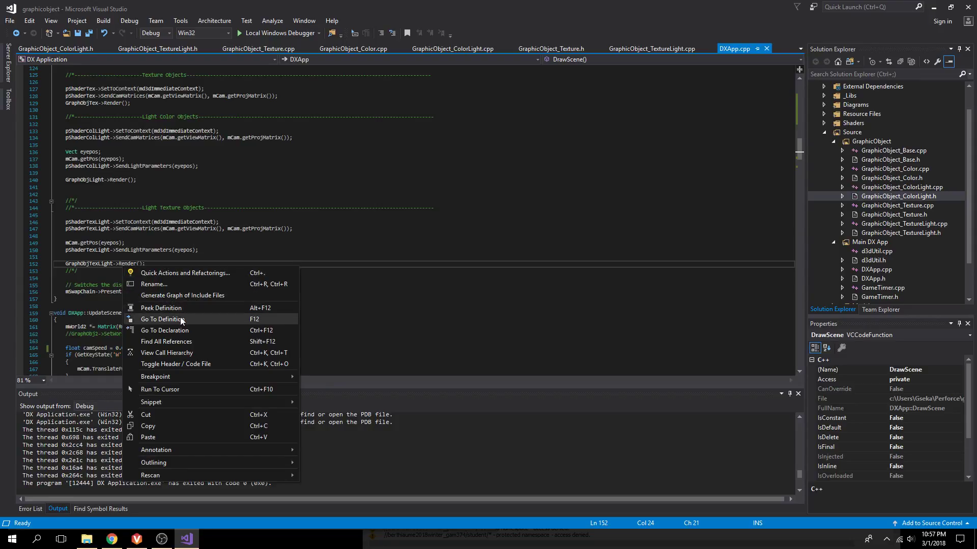
pyautogui.click(181, 317)
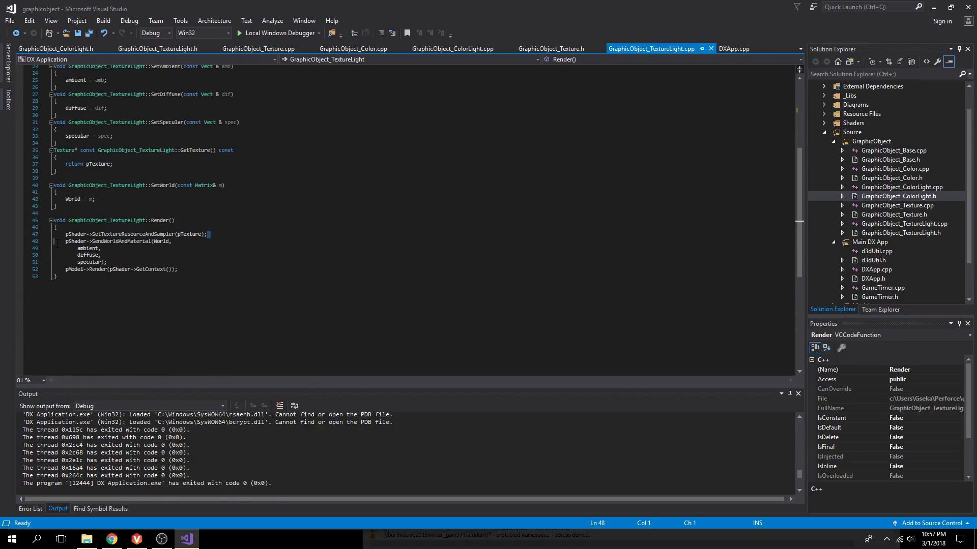
pyautogui.moveTo(65, 235); pyautogui.dragTo(88, 241)
pyautogui.click(194, 262)
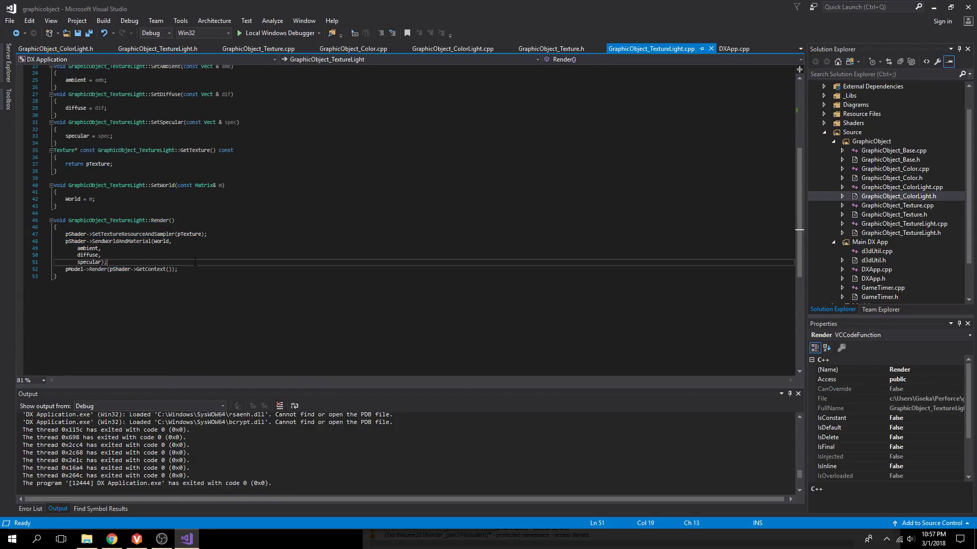
pyautogui.scroll(8, 195, 262)
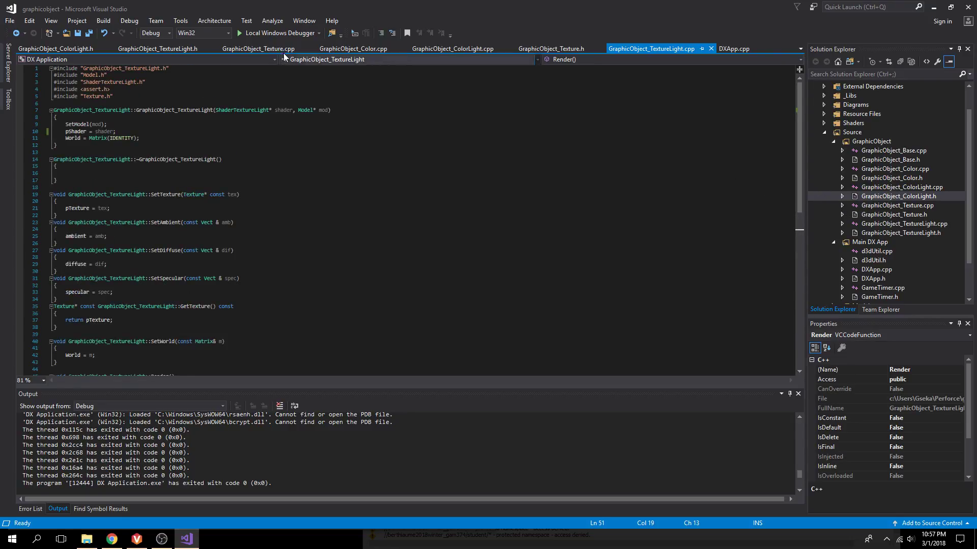
pyautogui.click(258, 49)
pyautogui.click(735, 49)
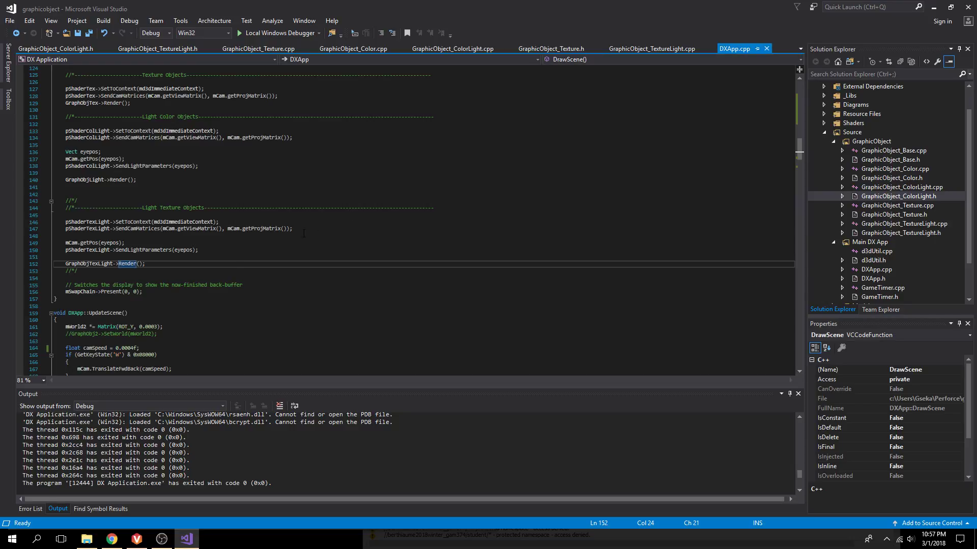
pyautogui.click(236, 259)
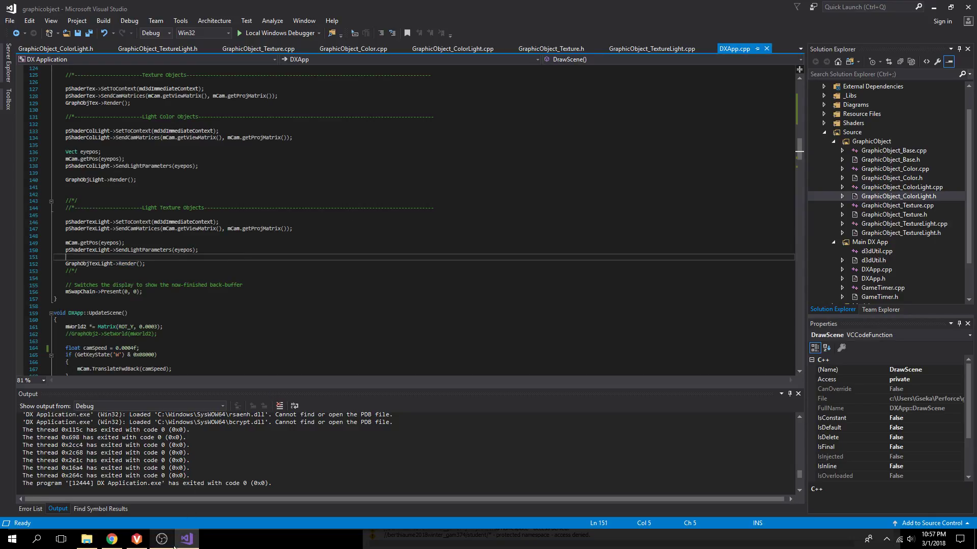